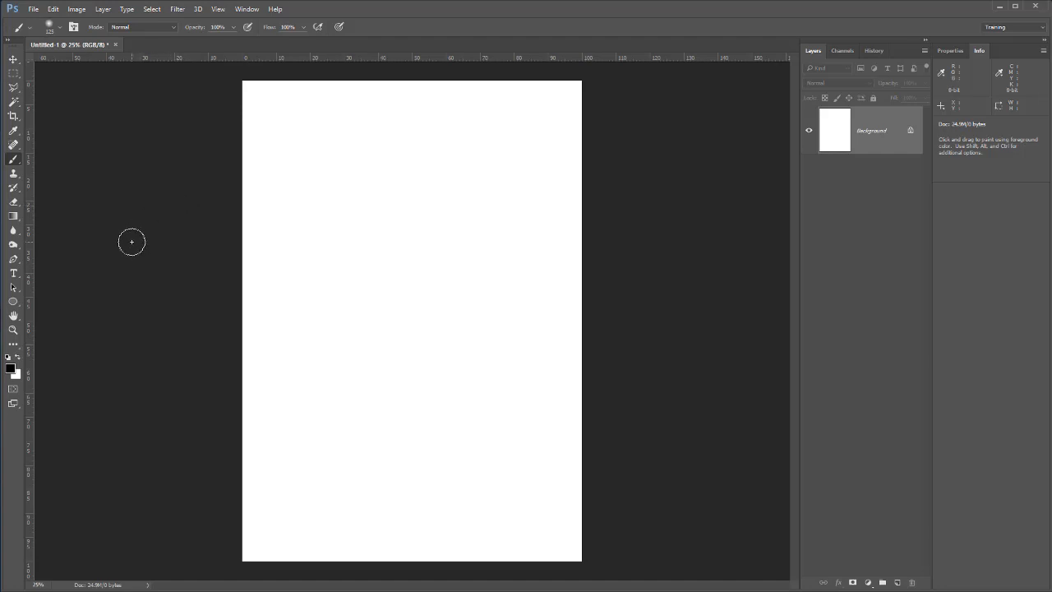
Set the foreground colour to blue #3444bc and paint a horizontal Brush stroke near the page's upper edge.
left_click(14, 162)
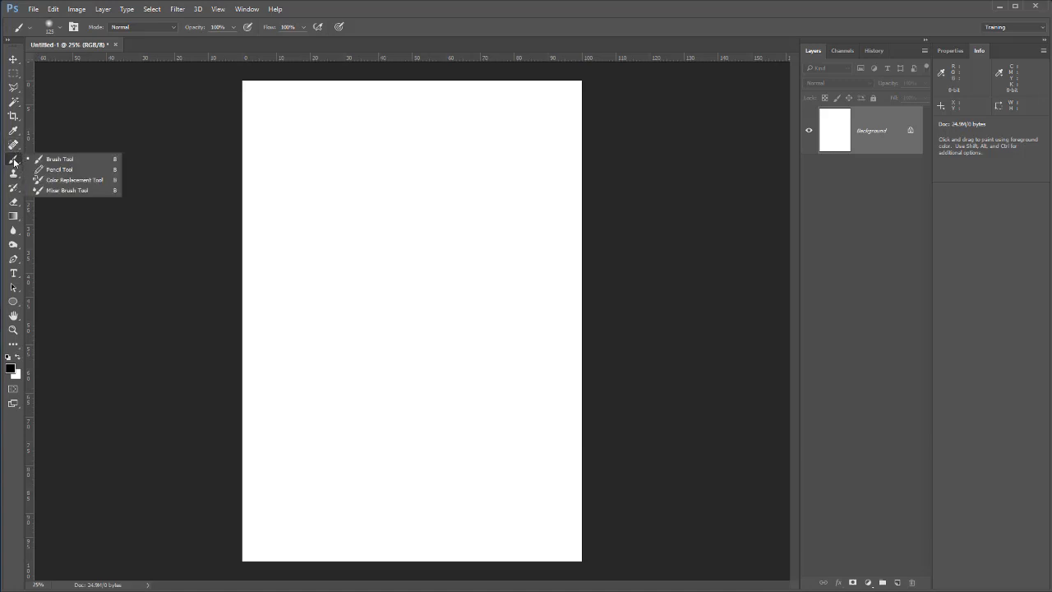
left_click(70, 162)
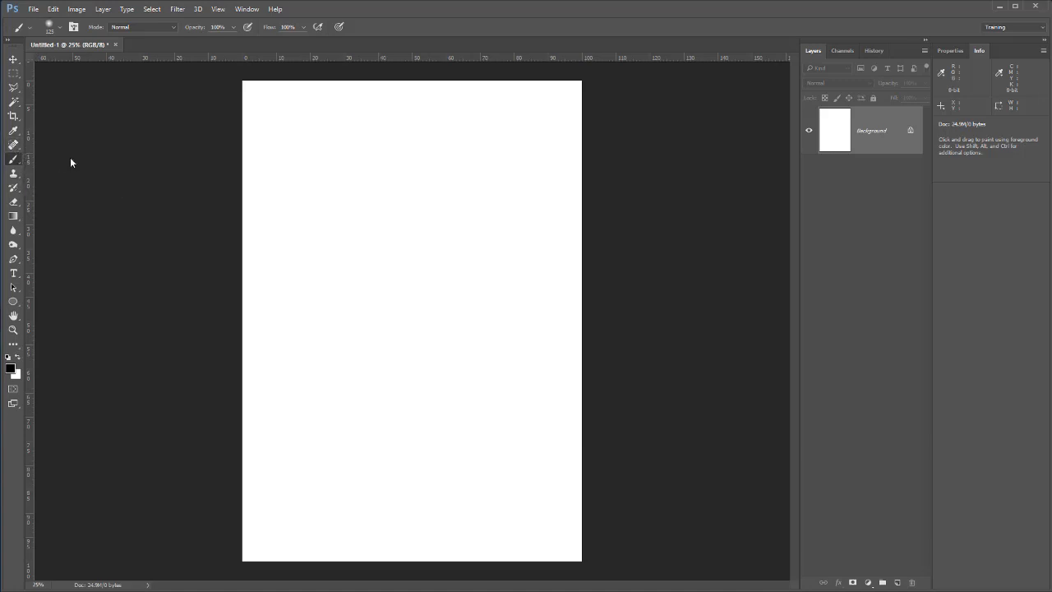
left_click(10, 371)
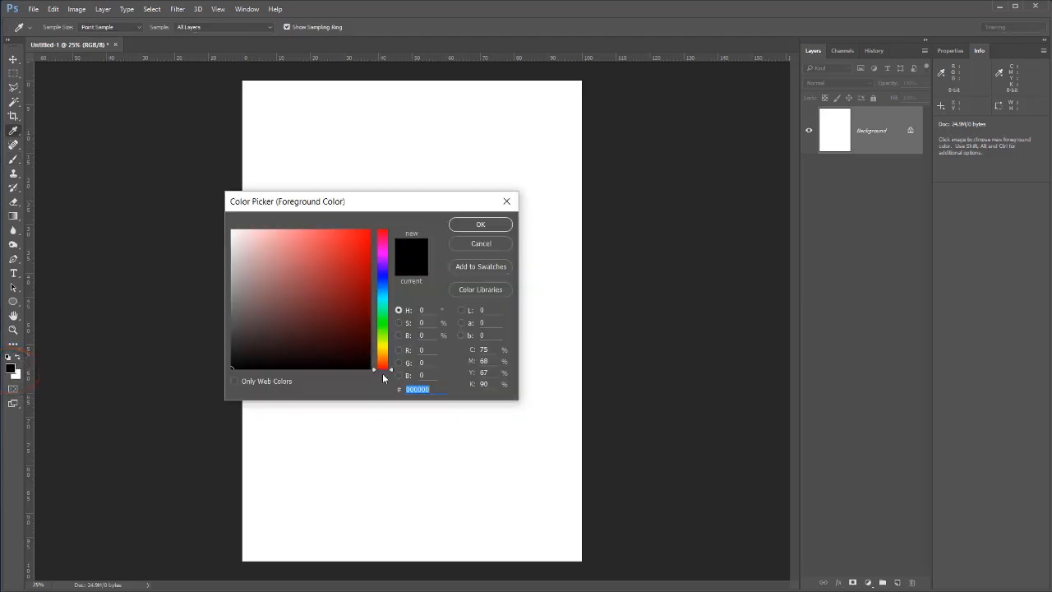
left_click_drag(392, 372, 392, 280)
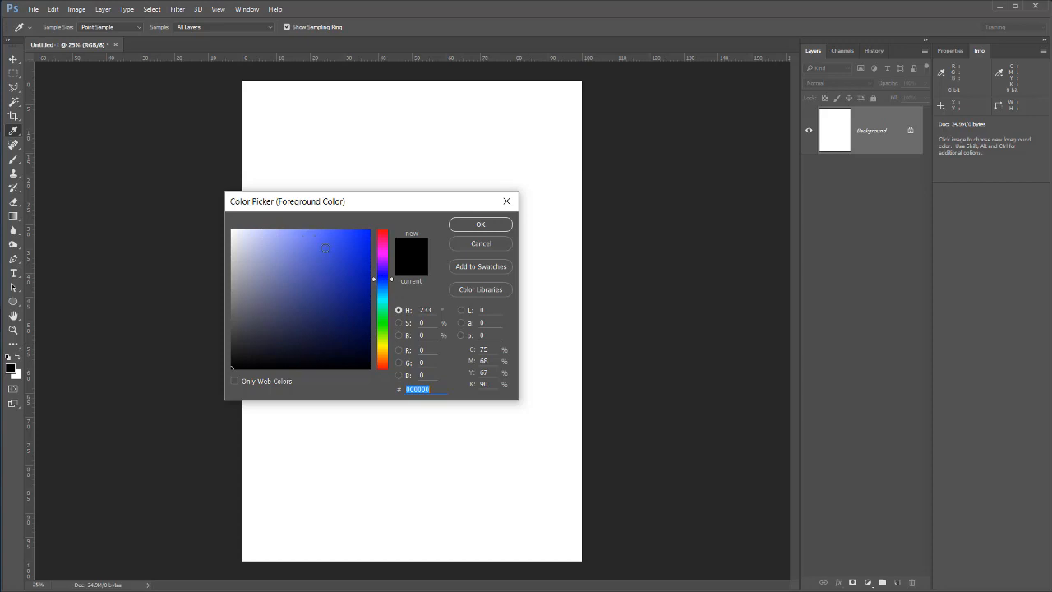
mouse_move(341, 266)
left_mouse_down()
mouse_move(295, 265)
mouse_move(347, 272)
mouse_move(242, 266)
mouse_move(354, 276)
mouse_move(329, 274)
mouse_move(329, 233)
mouse_move(329, 346)
mouse_move(331, 266)
left_mouse_up()
left_click(478, 222)
key("b")
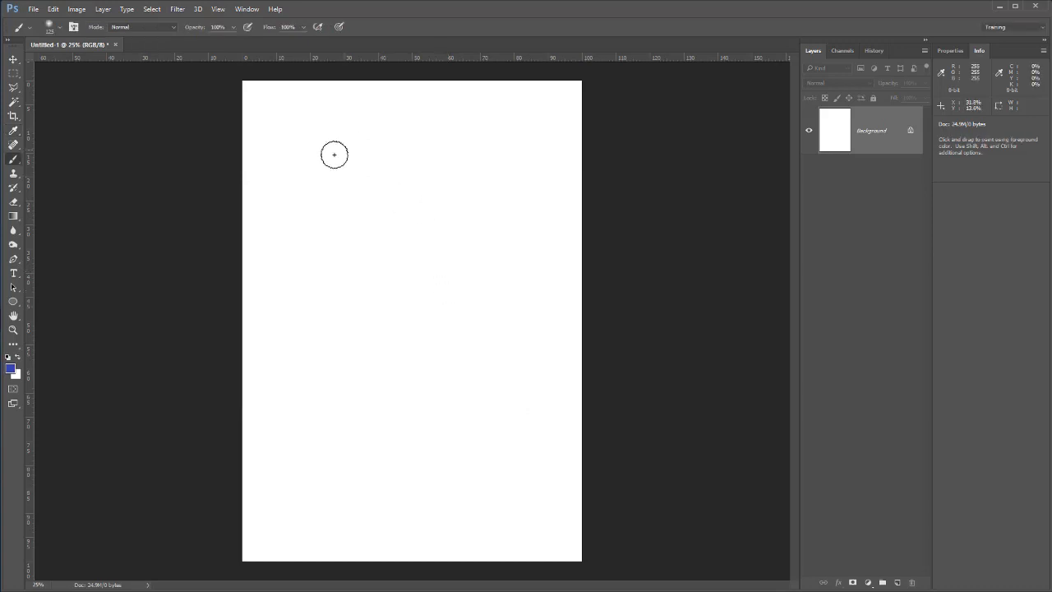
left_click_drag(323, 140, 463, 150)
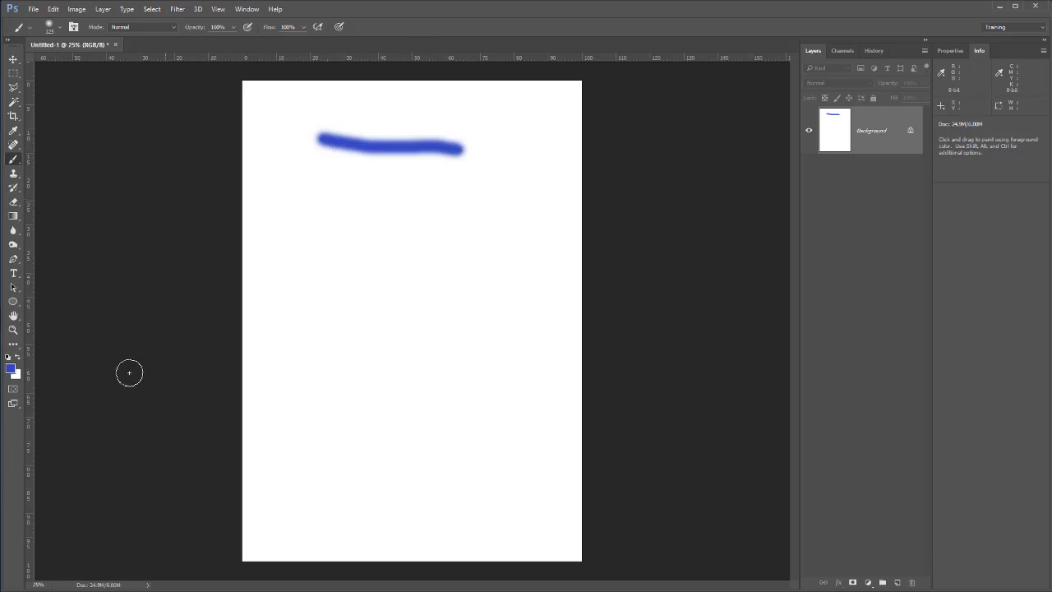
Set the background colour to red #d72929.
left_click(17, 377)
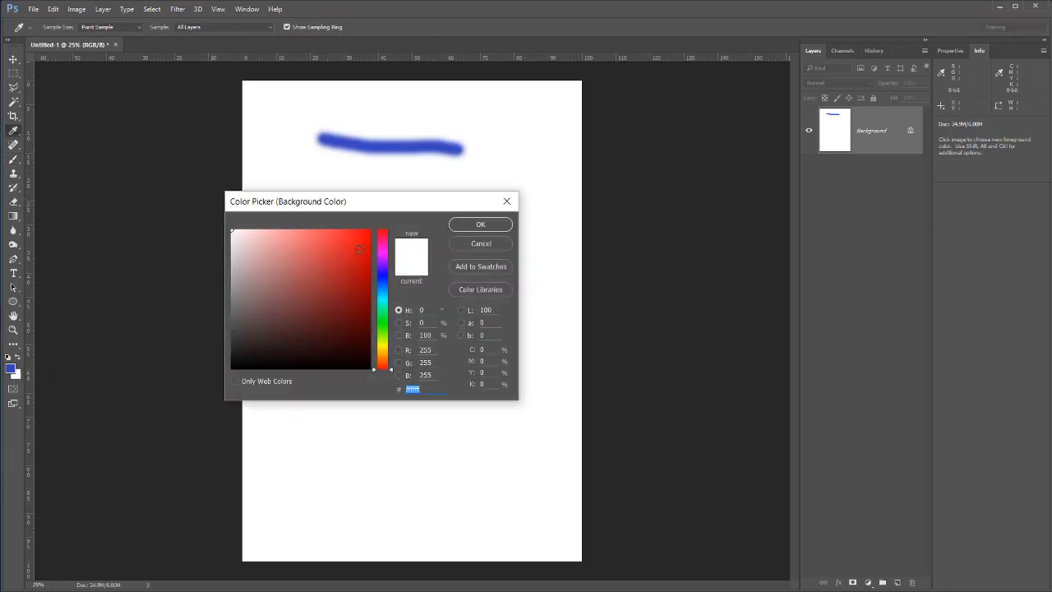
left_click(343, 250)
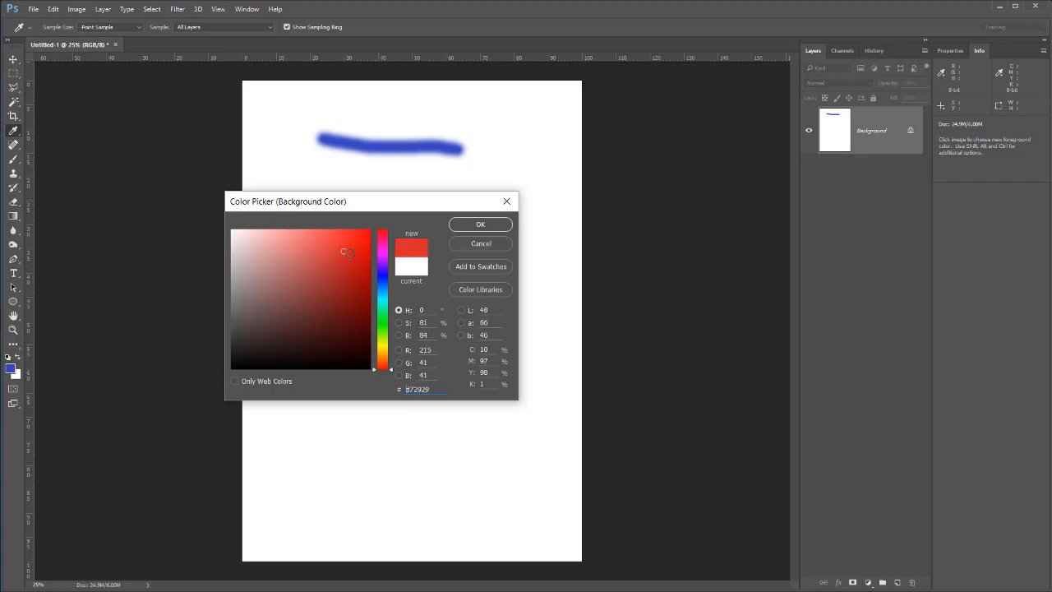
left_click(479, 224)
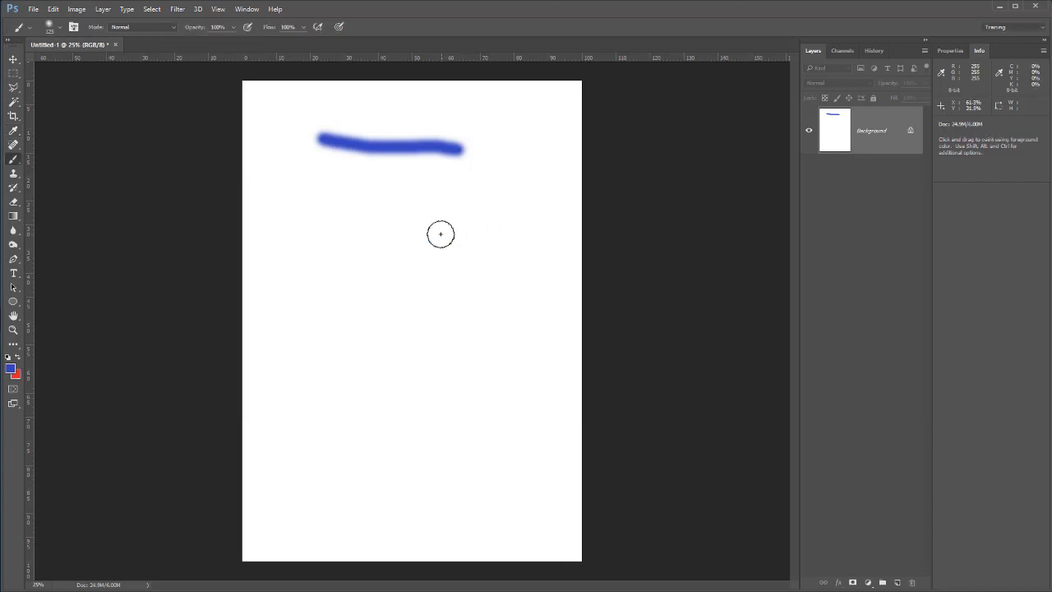
Change the foreground colour to a medium green and paint a horizontal stroke below the blue one.
left_click(10, 370)
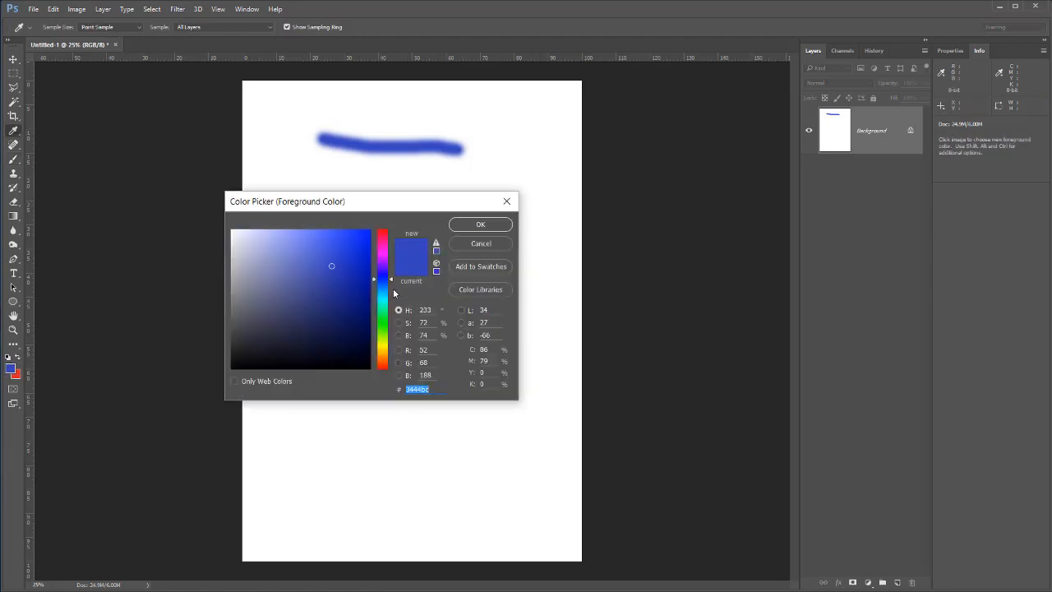
left_click_drag(391, 281, 392, 334)
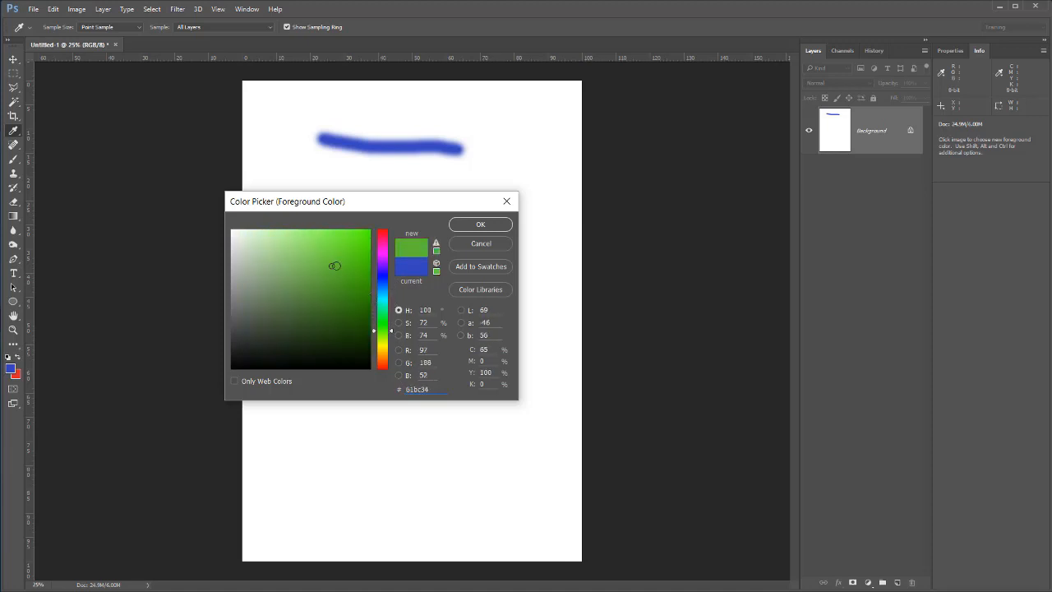
left_click(336, 264)
left_click(489, 225)
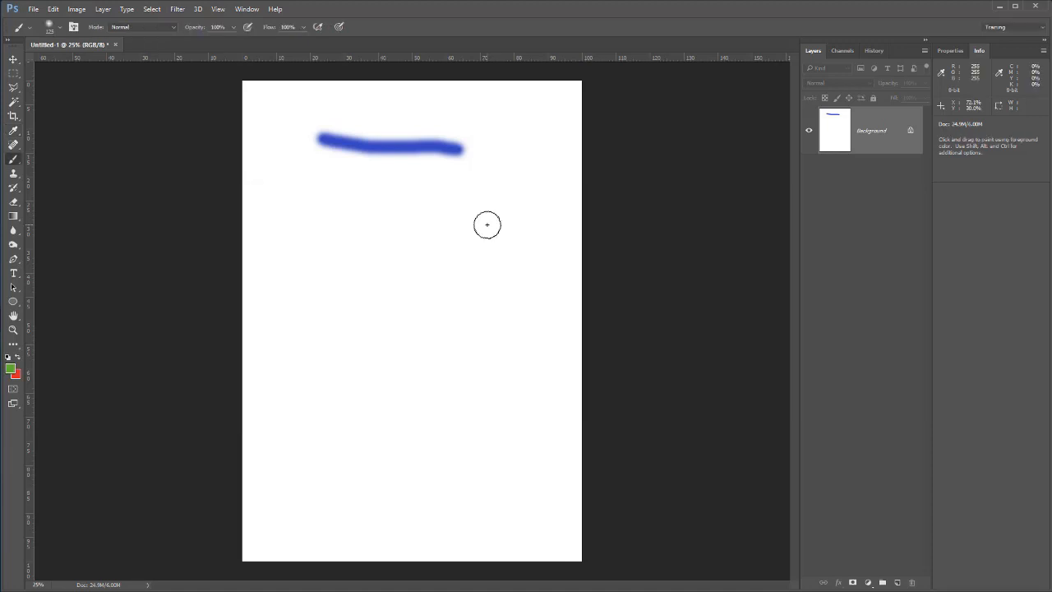
left_click_drag(323, 164, 465, 187)
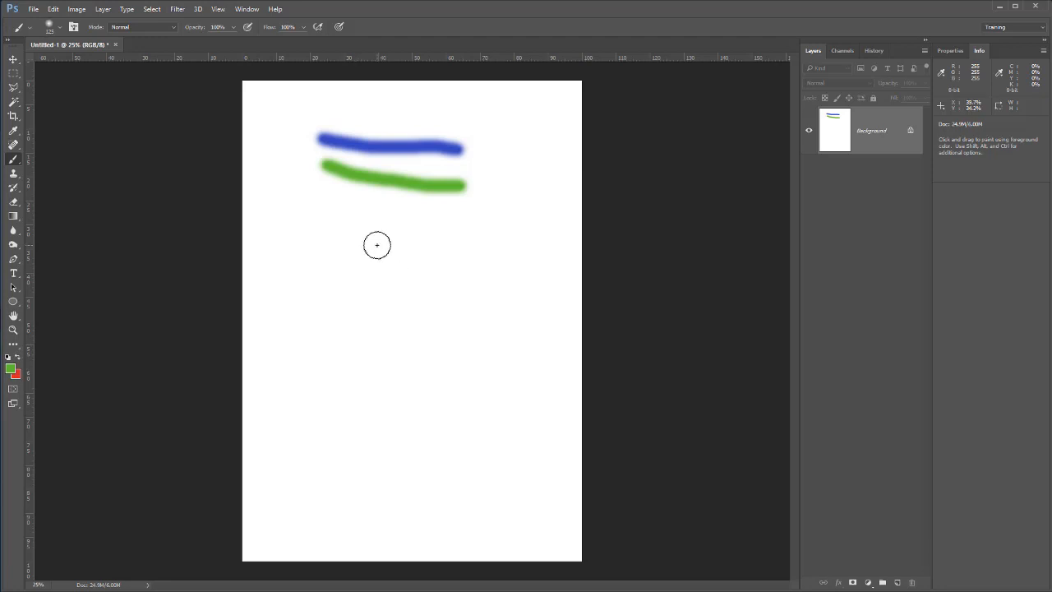
Choose a dark purple foreground colour with the on-canvas HUD colour picker and paint a stroke below the green one.
key("shift")
key("alt")
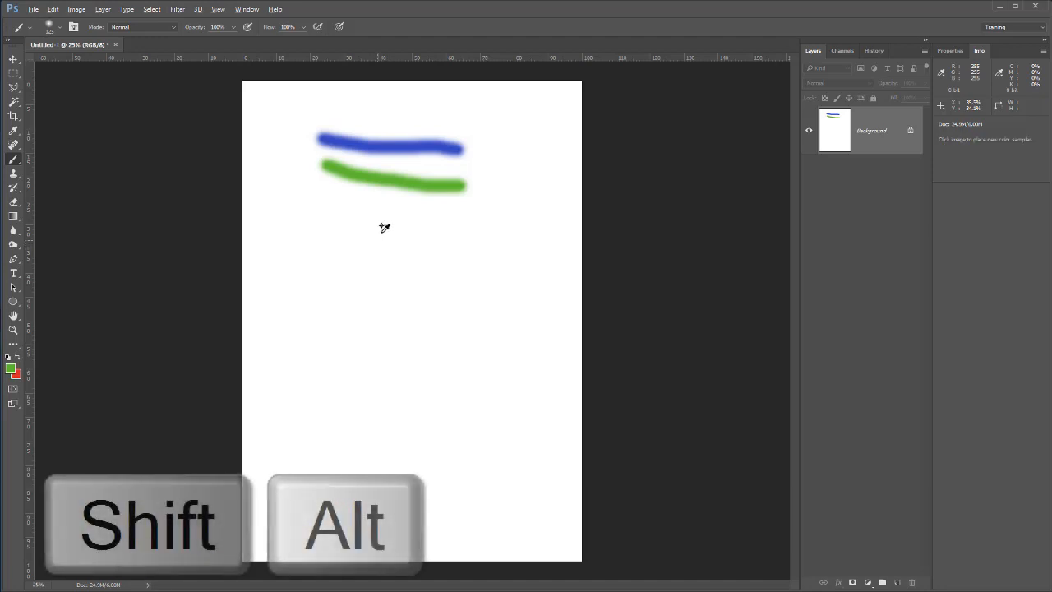
right_click(388, 233, "alt+shift")
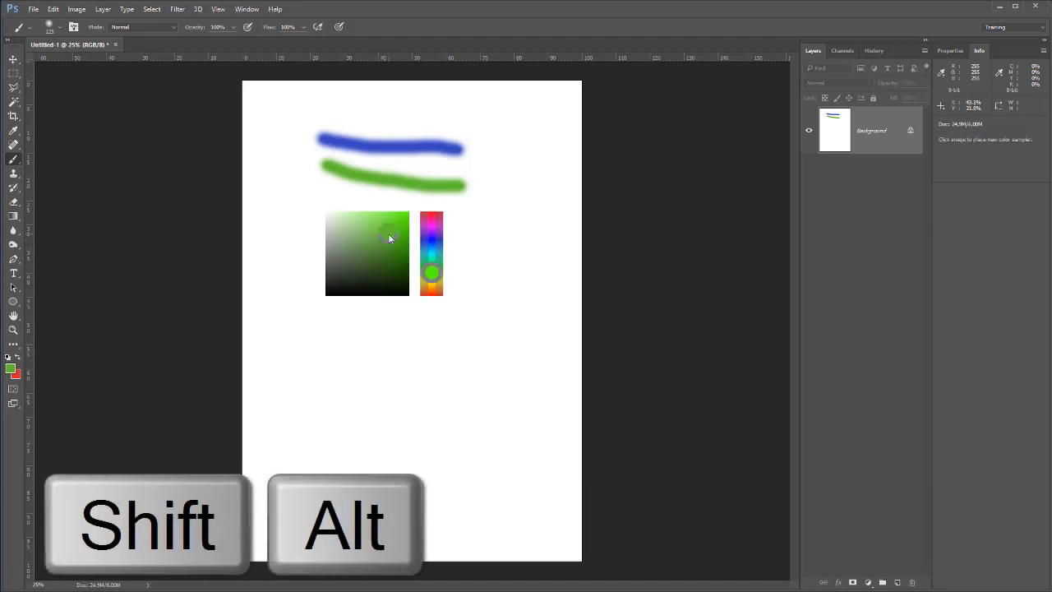
mouse_move(381, 225)
left_mouse_down()
mouse_move(364, 247)
mouse_move(366, 225)
mouse_move(401, 246)
mouse_move(376, 248)
mouse_move(433, 244)
mouse_move(432, 281)
mouse_move(442, 228)
mouse_move(433, 276)
mouse_move(433, 227)
mouse_move(430, 236)
mouse_move(369, 220)
mouse_move(391, 227)
mouse_move(390, 254)
mouse_move(359, 233)
mouse_move(345, 241)
mouse_move(381, 242)
mouse_move(359, 237)
mouse_move(376, 235)
mouse_move(382, 218)
mouse_move(378, 277)
mouse_move(383, 241)
mouse_move(390, 249)
left_mouse_up()
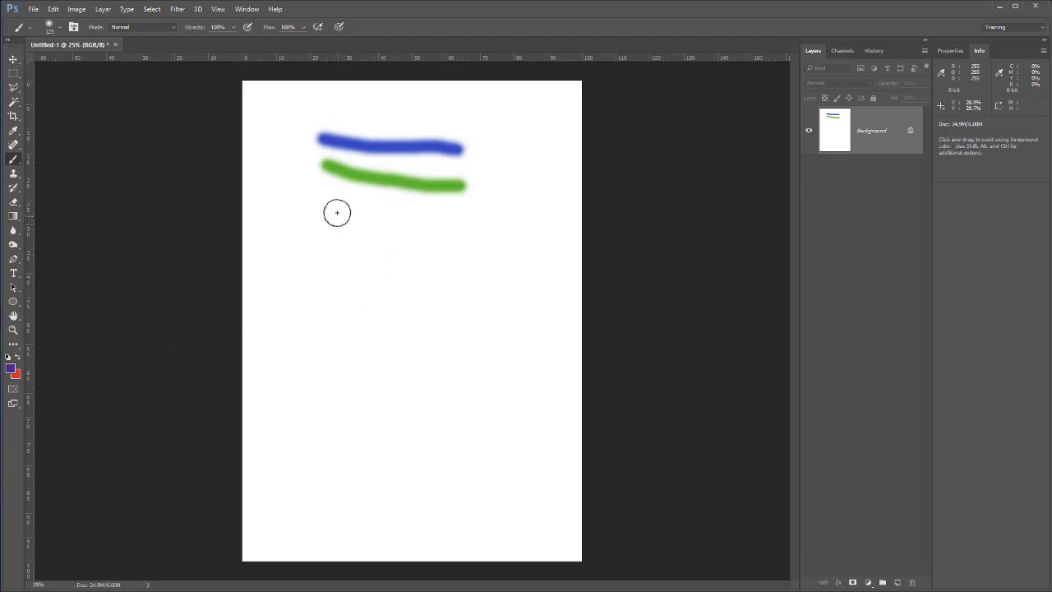
left_click_drag(330, 204, 463, 217)
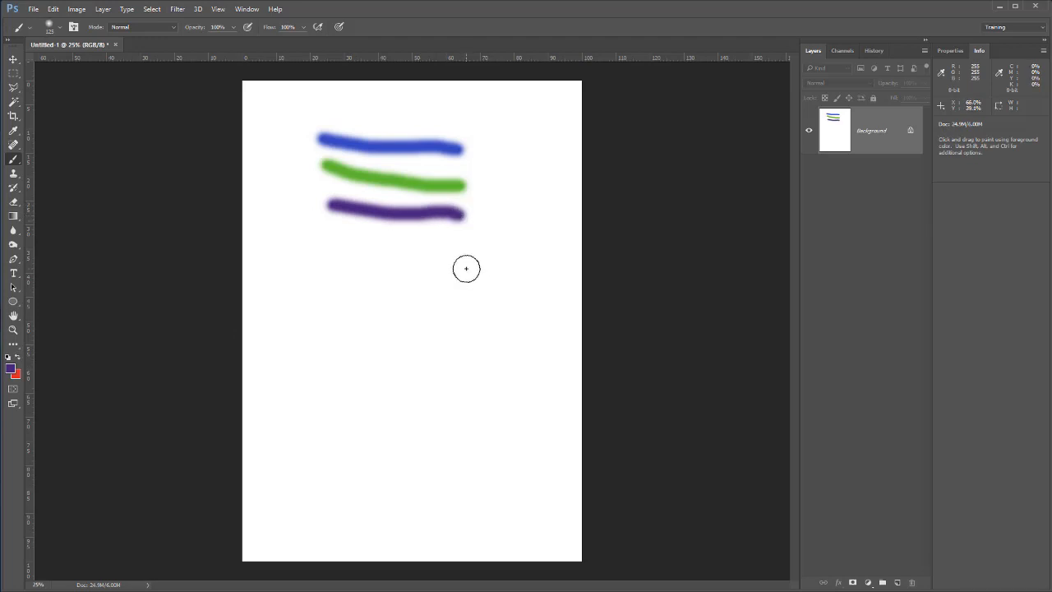
Choose an olive green with the on-canvas HUD colour picker and paint a stroke below the dark purple one.
key("shift")
right_click(390, 268, "alt+shift")
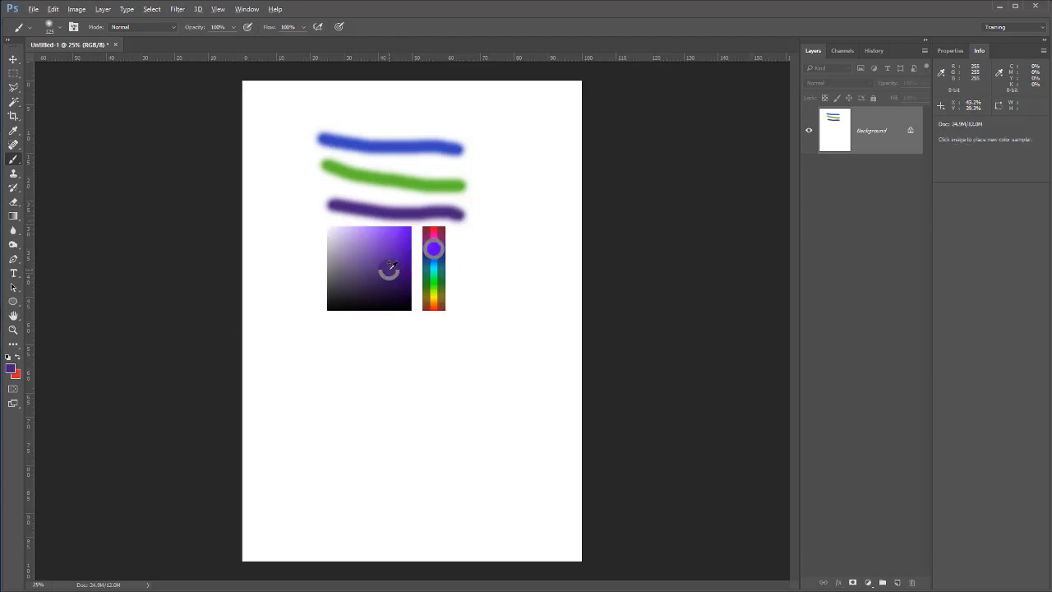
left_click_drag(438, 261, 390, 277)
right_click(431, 279, "alt+shift")
left_click_drag(340, 249, 464, 253)
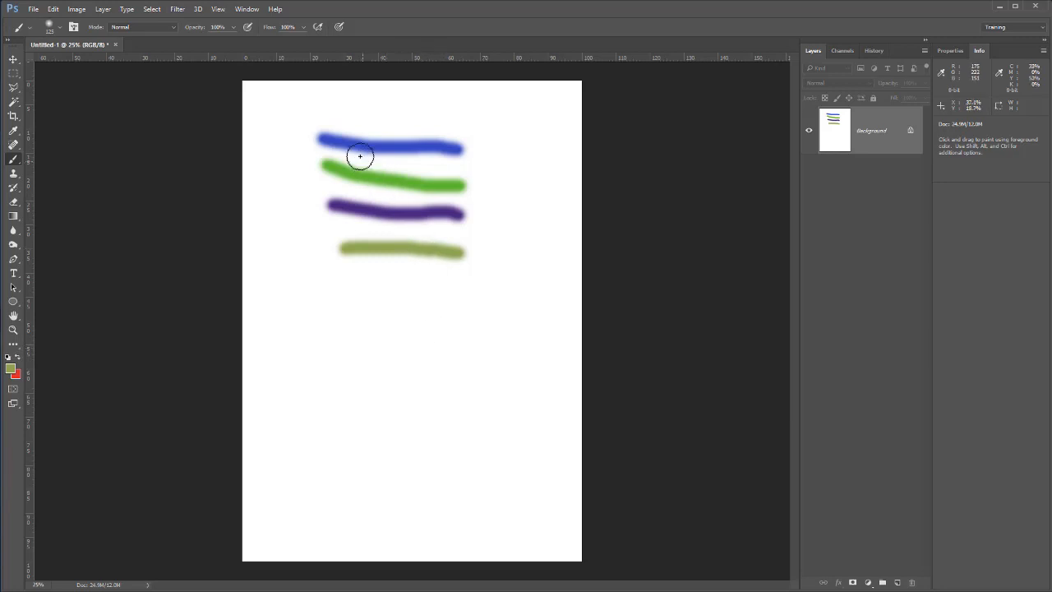
Display the Color panel, choose light purple #8450c0 in it and paint a stroke below the olive one.
left_click(248, 10)
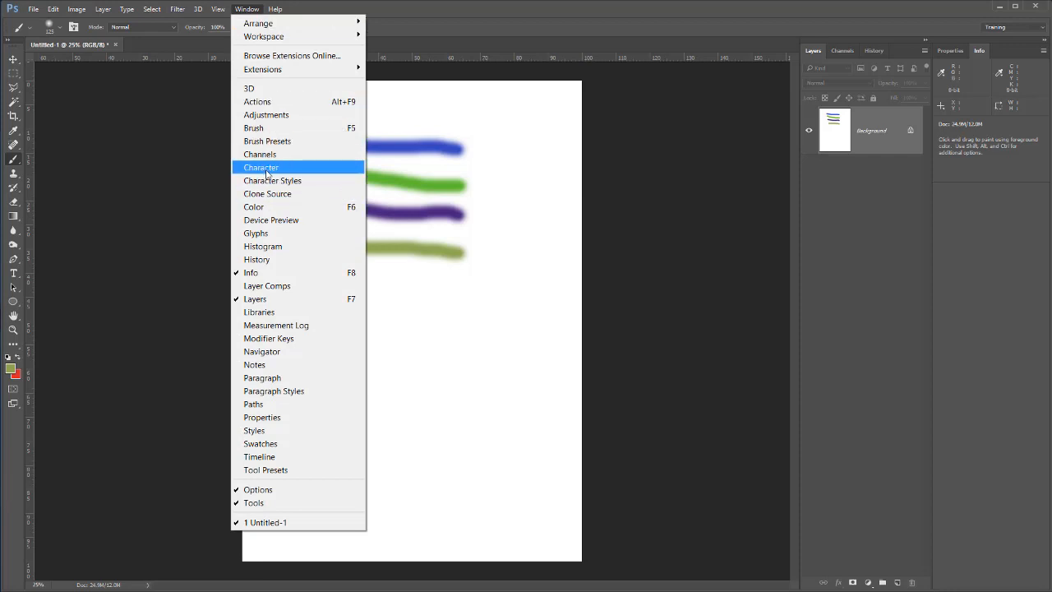
left_click(276, 208)
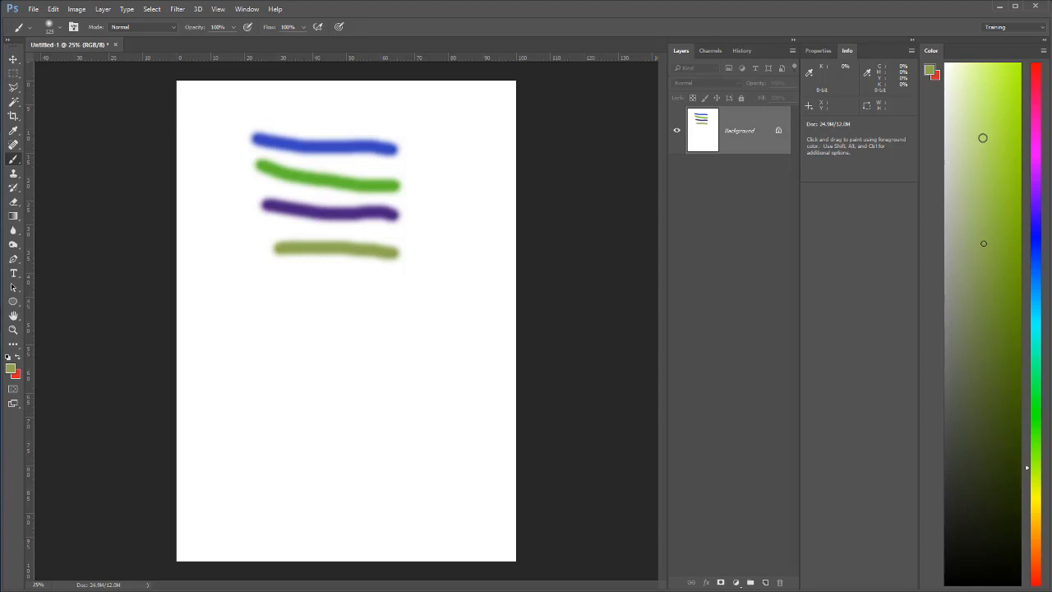
left_click(983, 137)
left_click_drag(984, 137, 988, 163)
left_click_drag(1028, 463, 1018, 185)
left_click(988, 192)
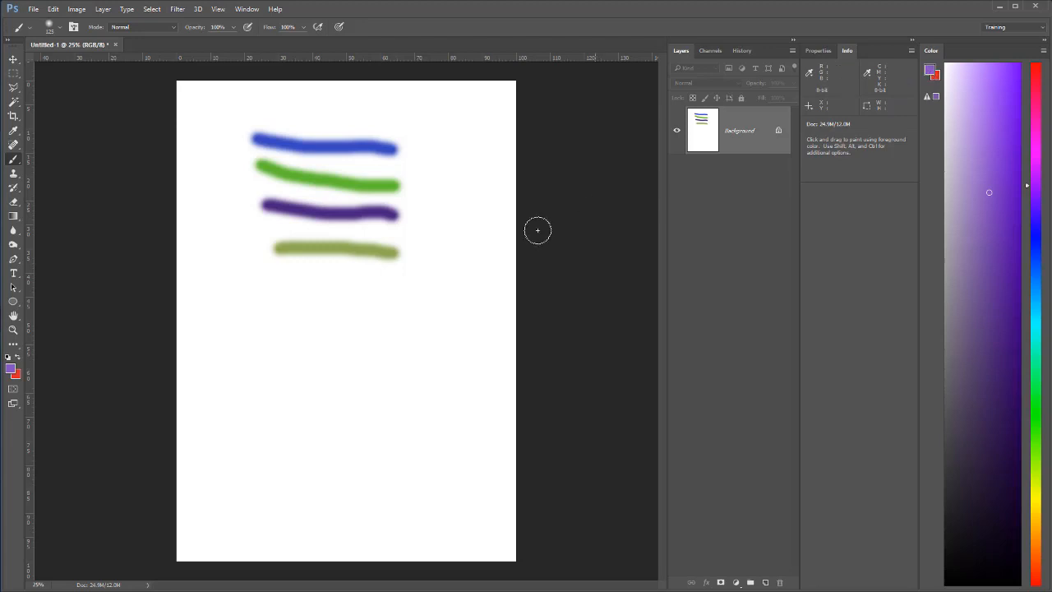
left_click_drag(282, 288, 420, 290)
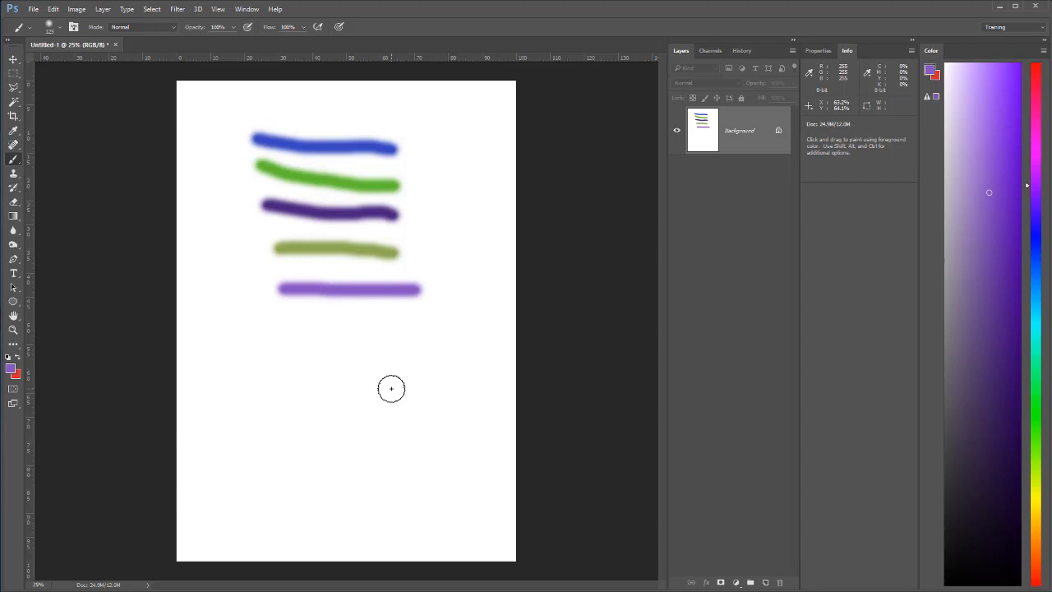
View the current foreground colour in the Color Picker and close it without changes.
left_click(11, 372)
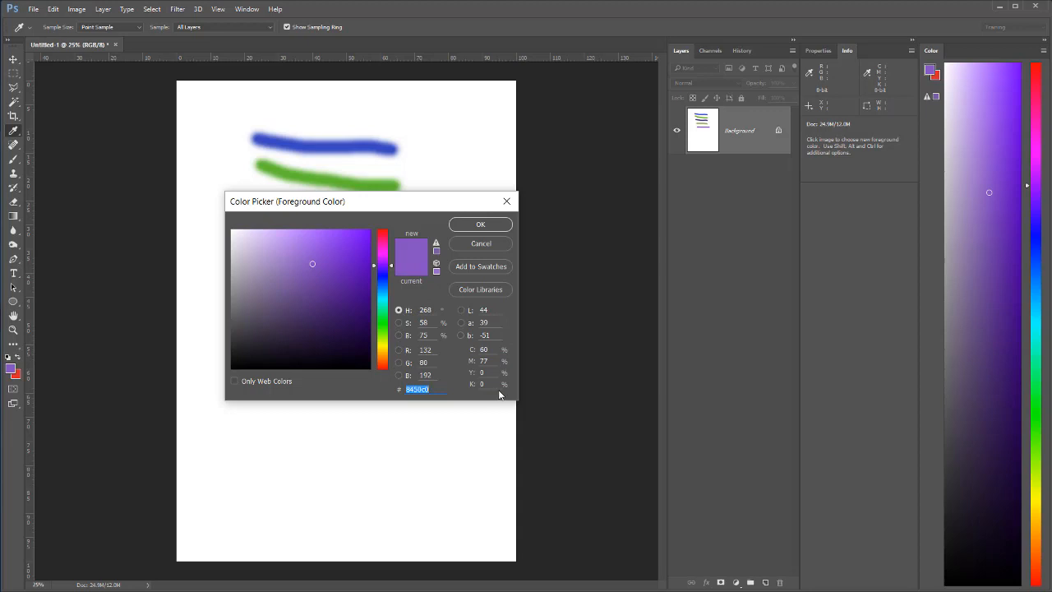
left_click(482, 244)
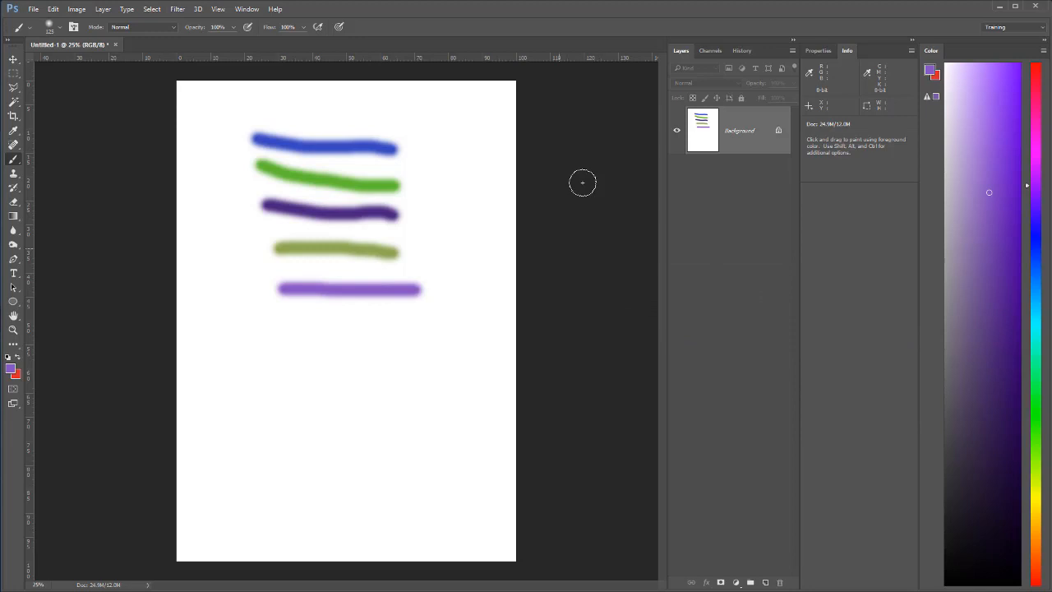
Assign the keyboard shortcut K to the Foreground Color Picker in the Tools shortcuts.
left_click(53, 10)
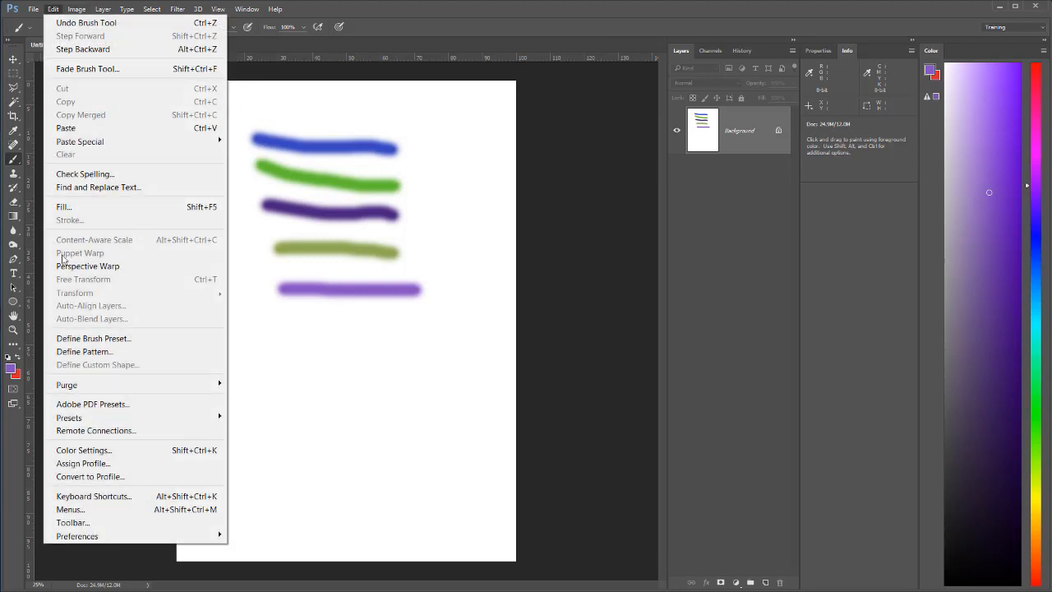
left_click(146, 497)
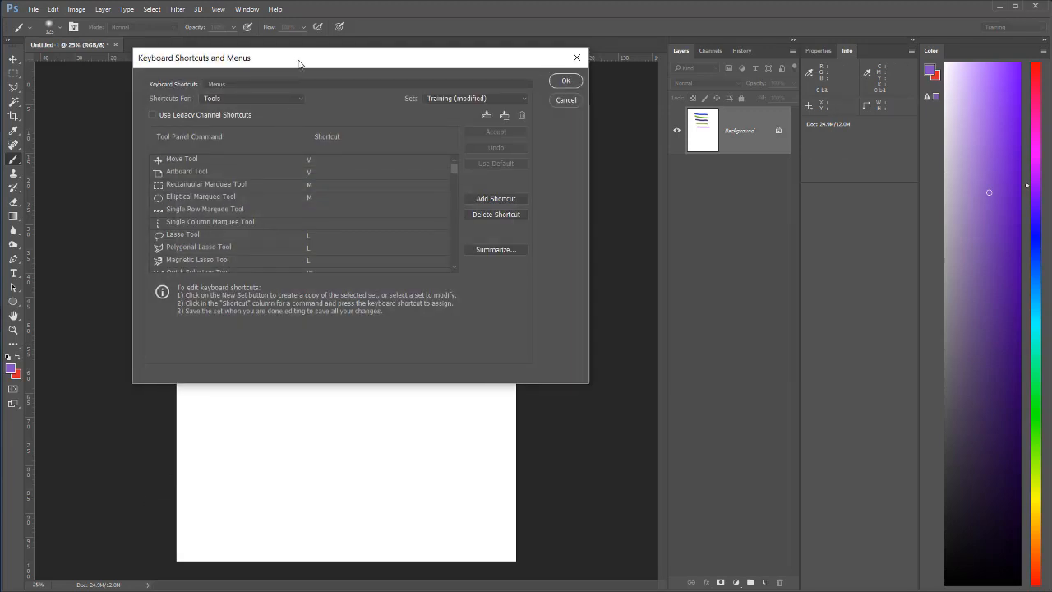
left_click_drag(295, 64, 280, 99)
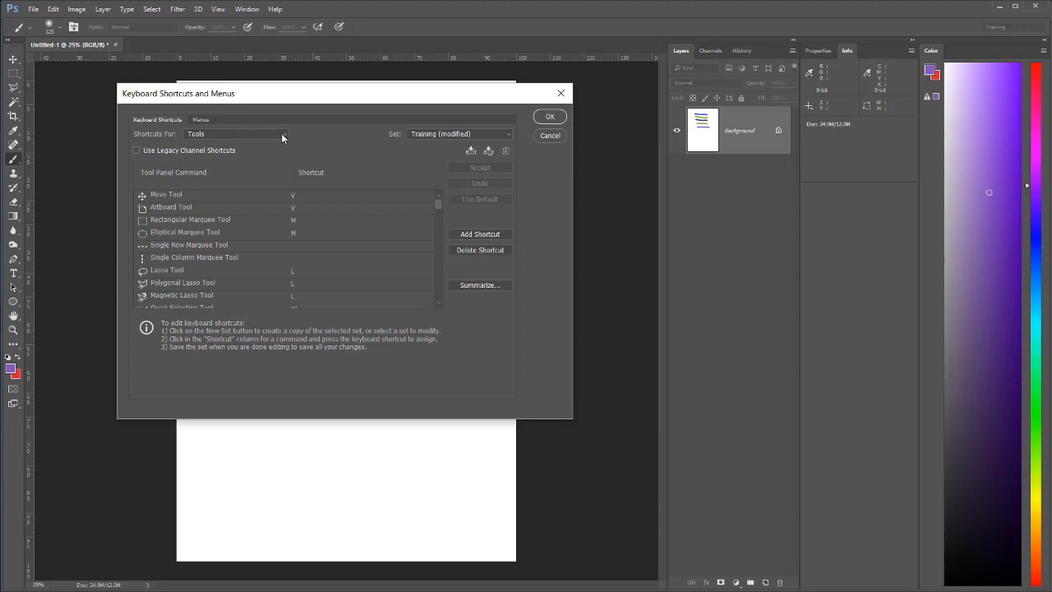
left_click(282, 134)
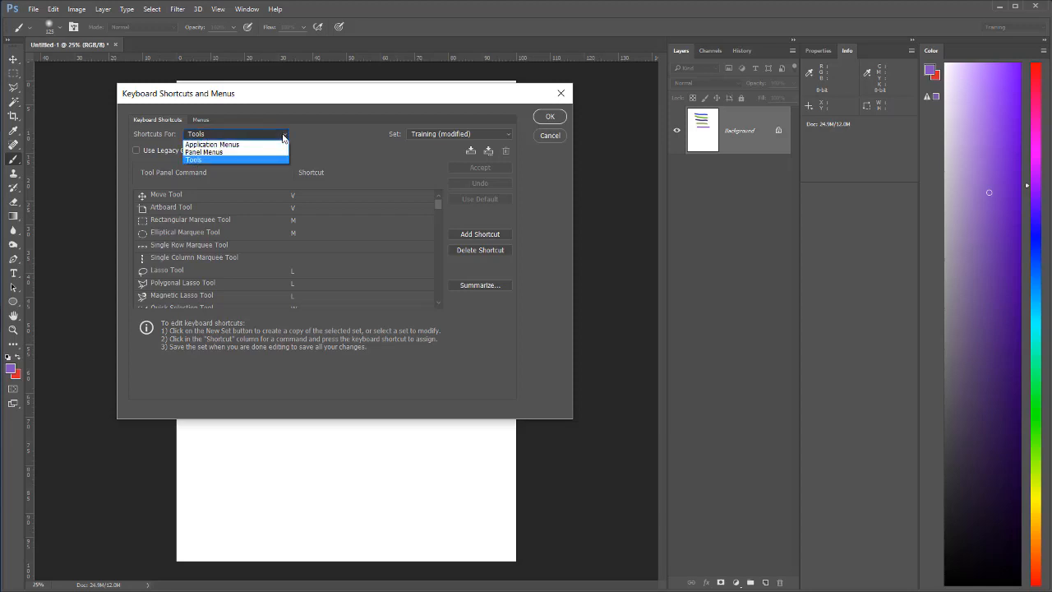
left_click(204, 159)
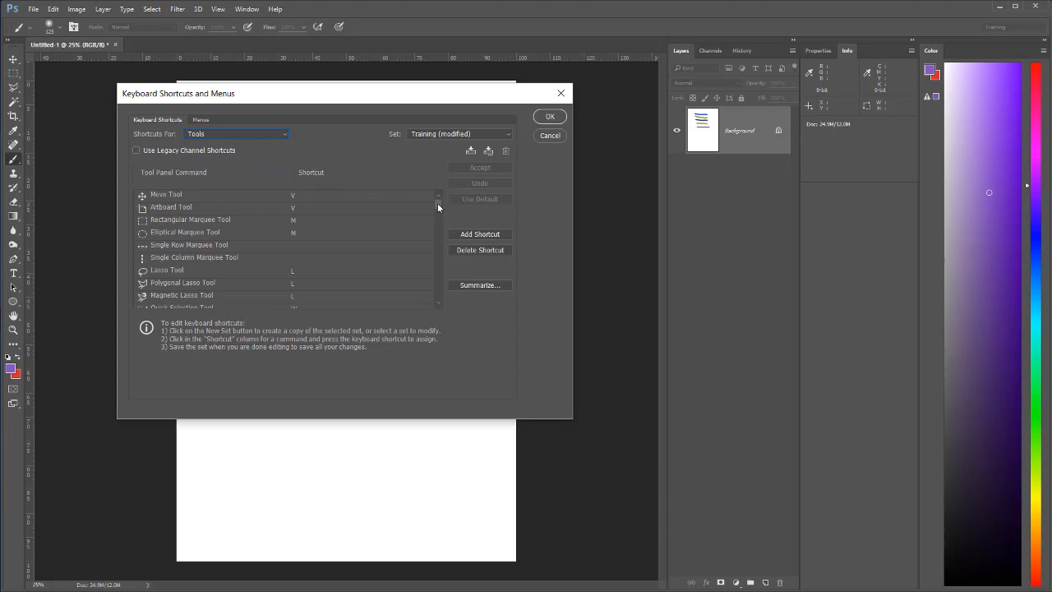
left_click_drag(437, 203, 436, 287)
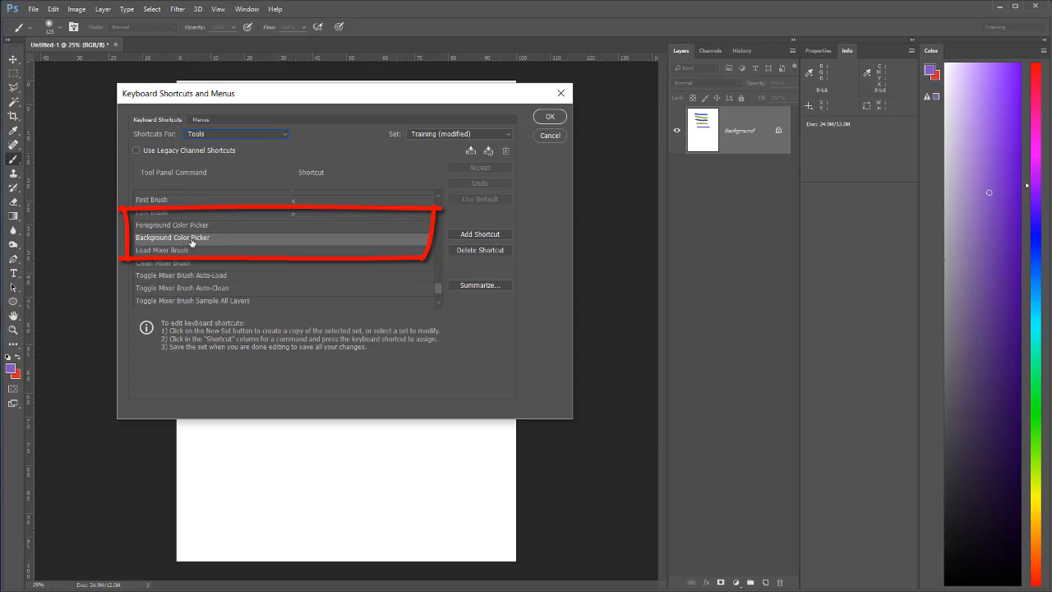
left_click(293, 226)
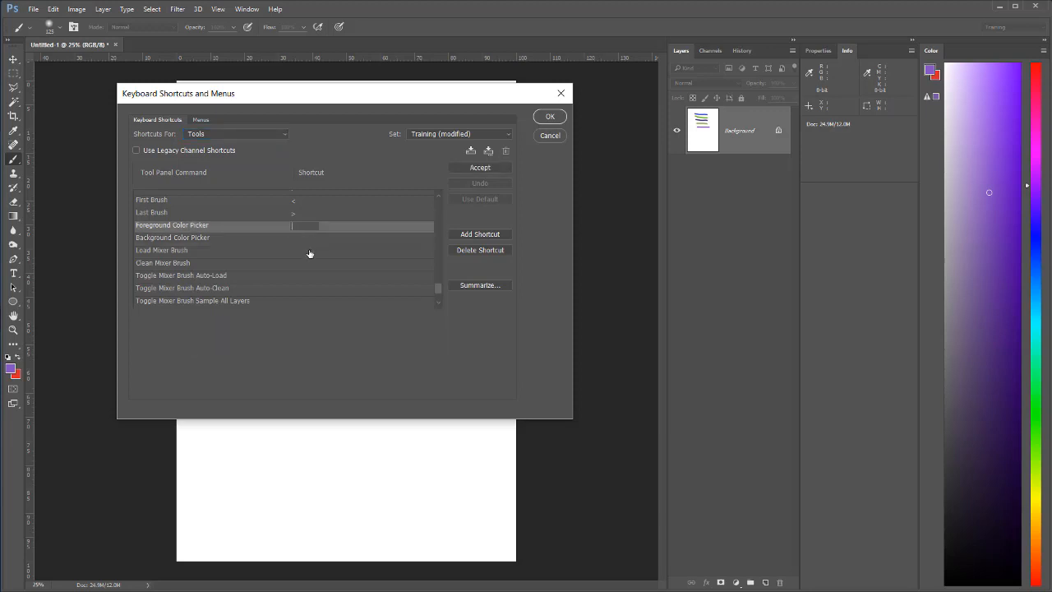
key("k")
Assign the keyboard shortcut N to the Background Color Picker and save the shortcut changes.
left_click(298, 240)
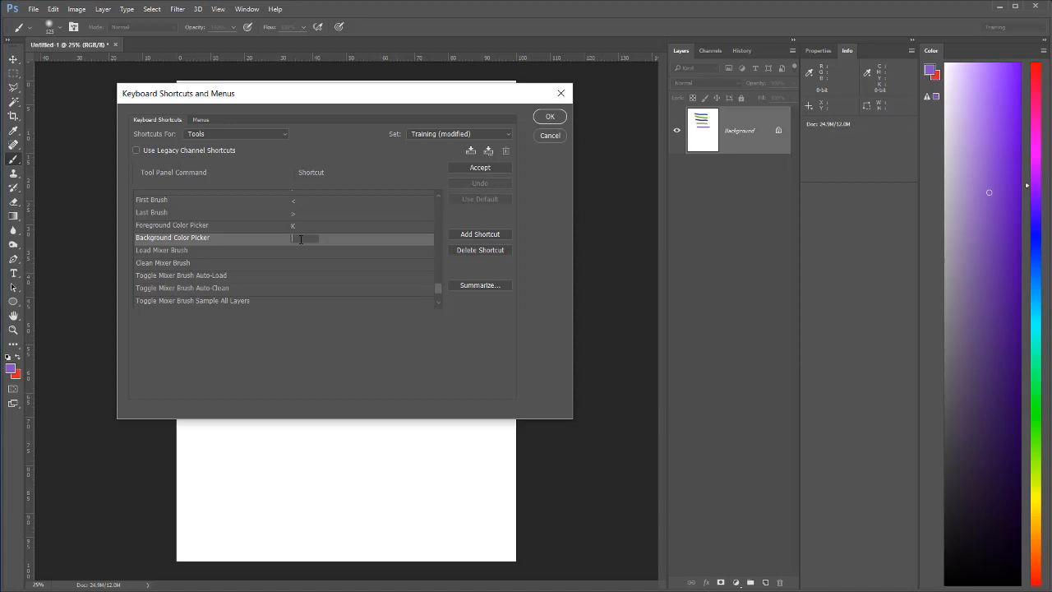
key("n")
left_click(370, 252)
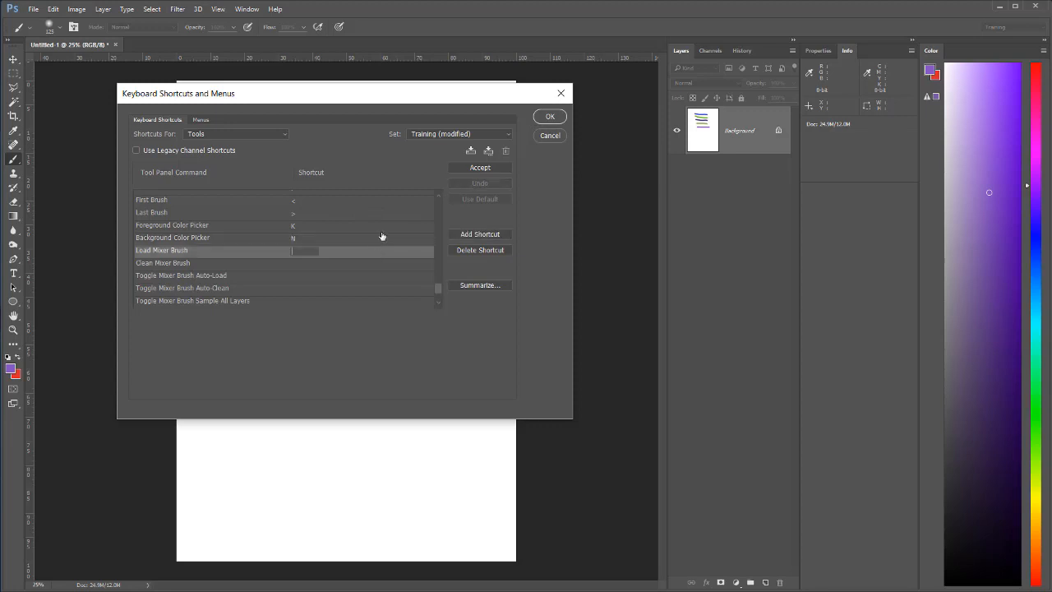
left_click(549, 121)
left_click(549, 119)
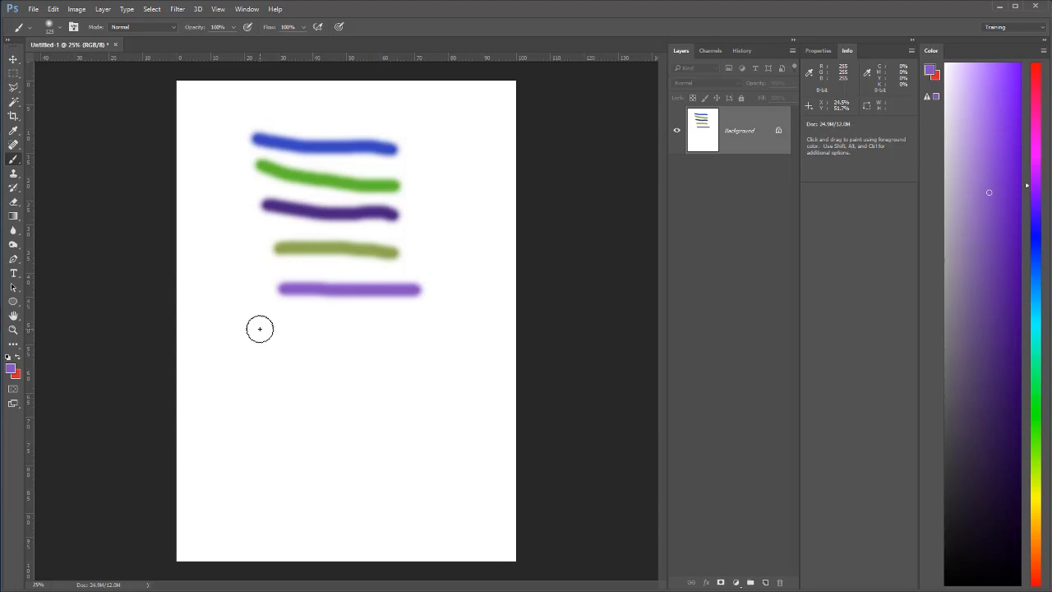
Set the foreground colour to teal #1d6e77 in the Color Picker and paint a horizontal stroke below the light purple one.
key("n")
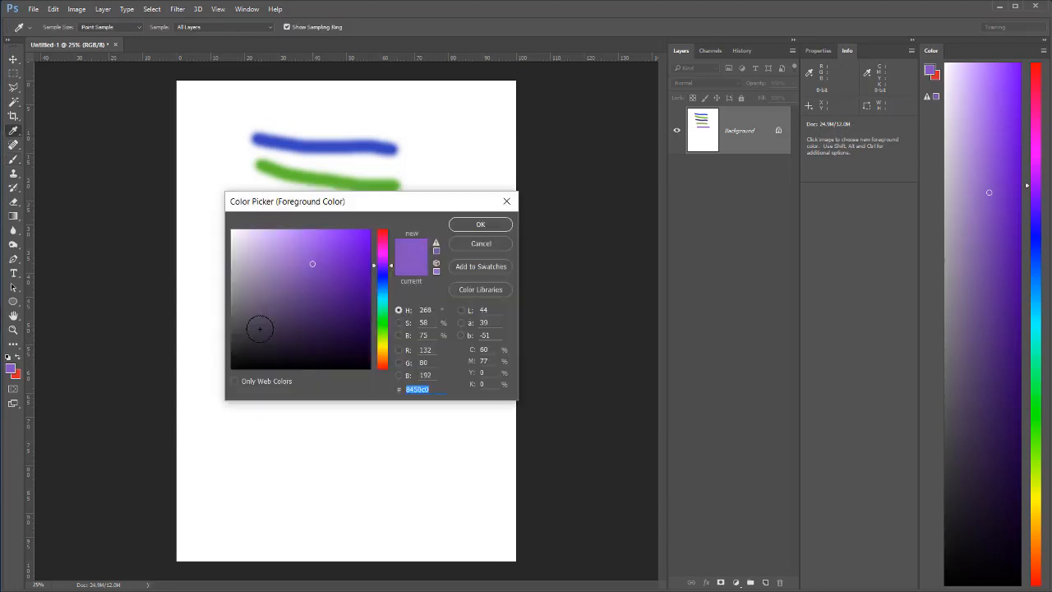
left_click_drag(393, 266, 391, 272)
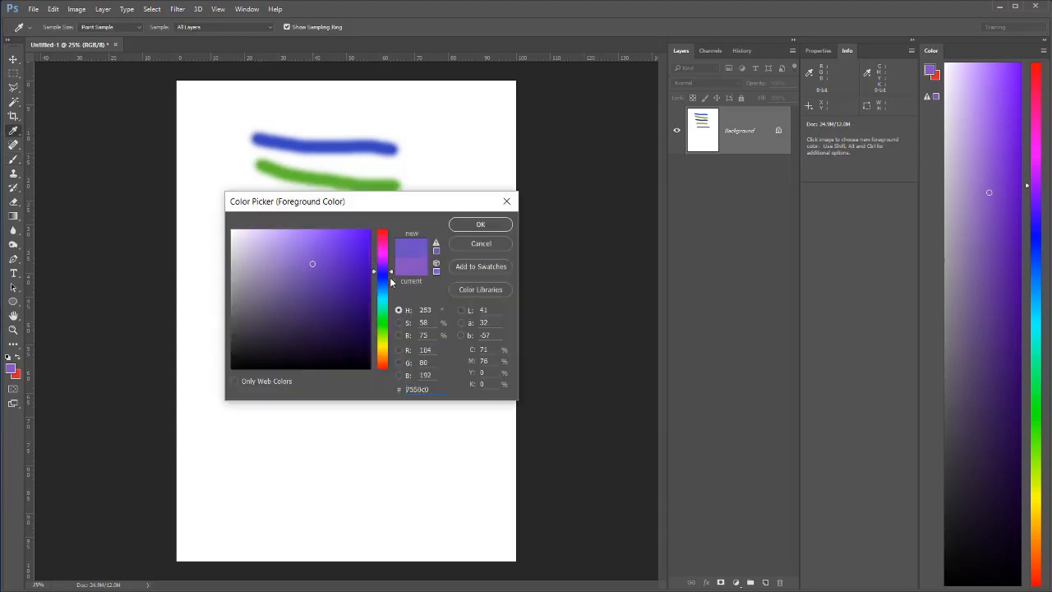
left_click(392, 297)
left_click(336, 303)
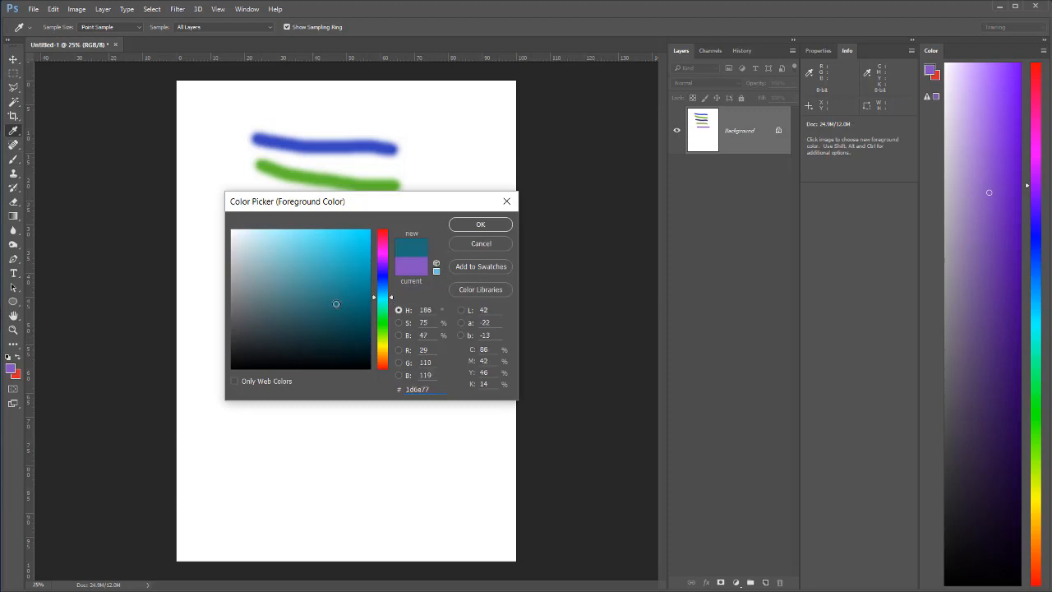
left_click(479, 225)
left_click_drag(274, 323, 419, 319)
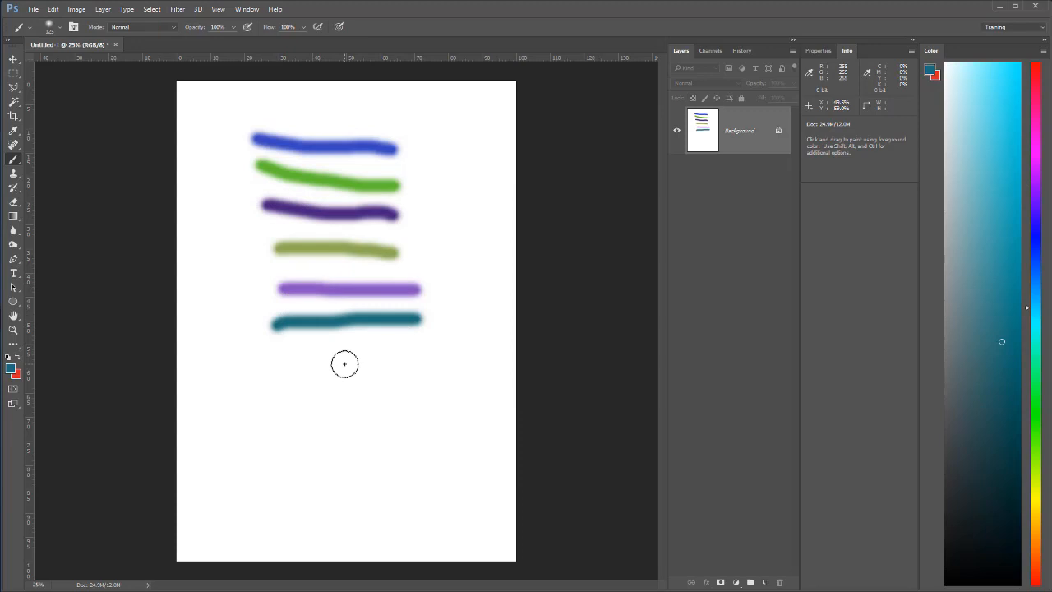
Choose a bright red foreground colour in the Color Picker and paint a horizontal stroke below the teal one.
key("n")
left_click_drag(336, 304, 290, 259)
left_click(382, 235)
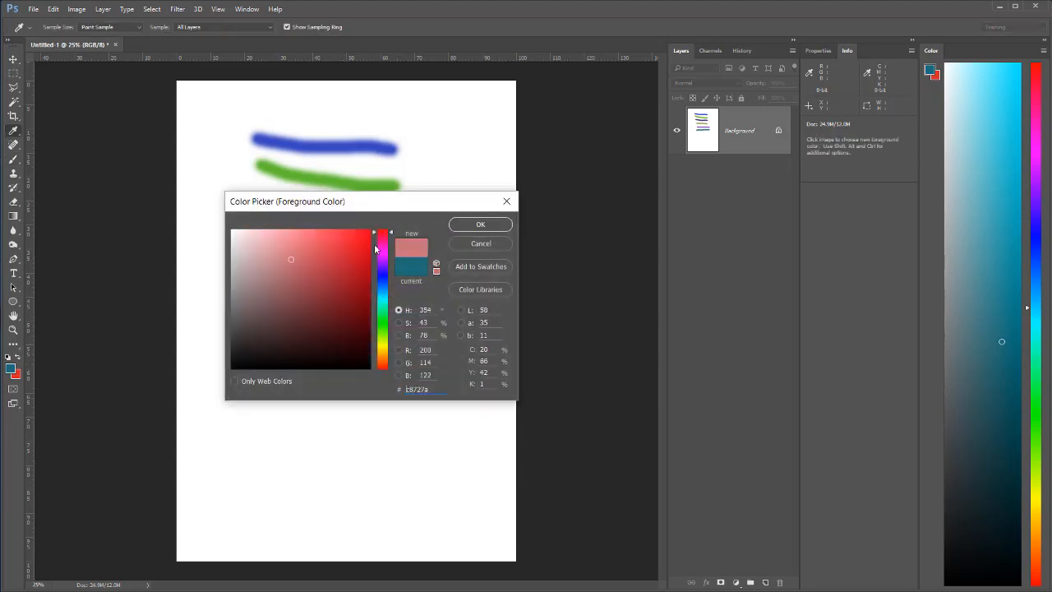
left_click(345, 245)
key("b")
left_click(481, 225)
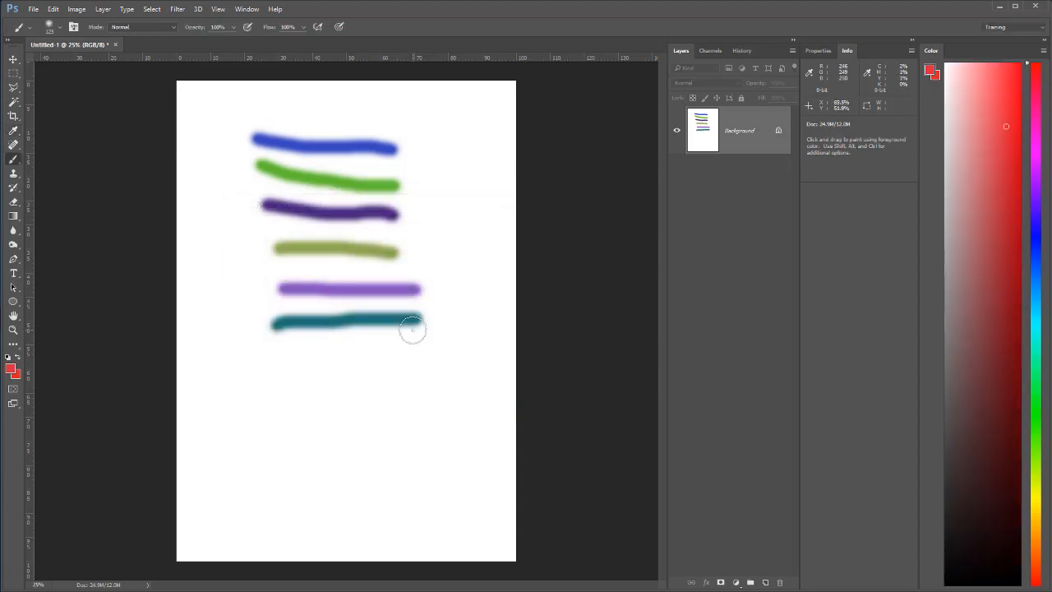
left_click_drag(279, 354, 437, 350)
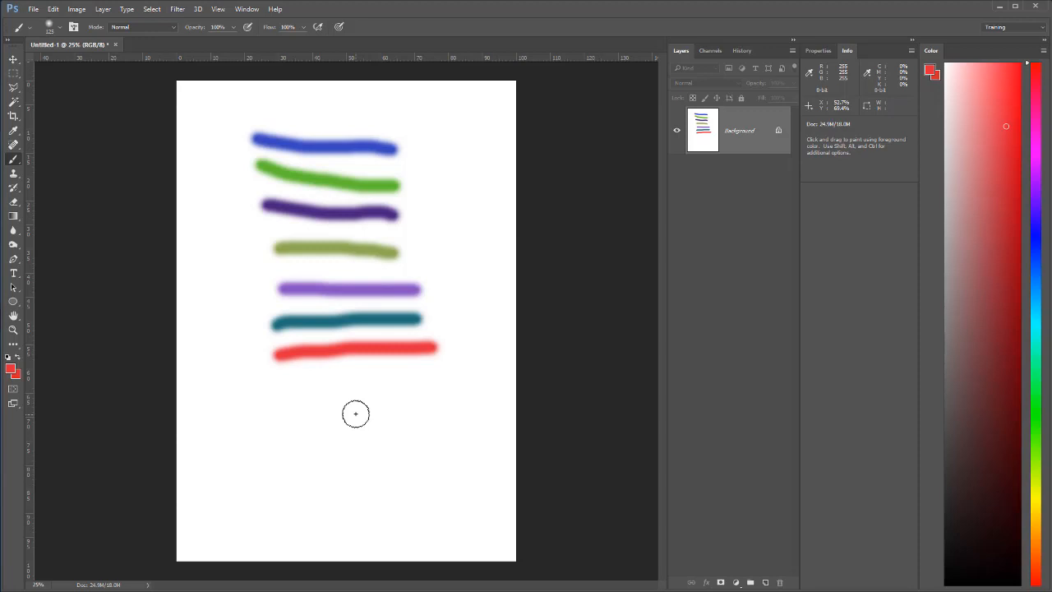
Export a summary of the Training keyboard shortcut set as an HTM file named Keyboard Shortcuts 2 in the Livelink Training Website folder.
left_click(54, 10)
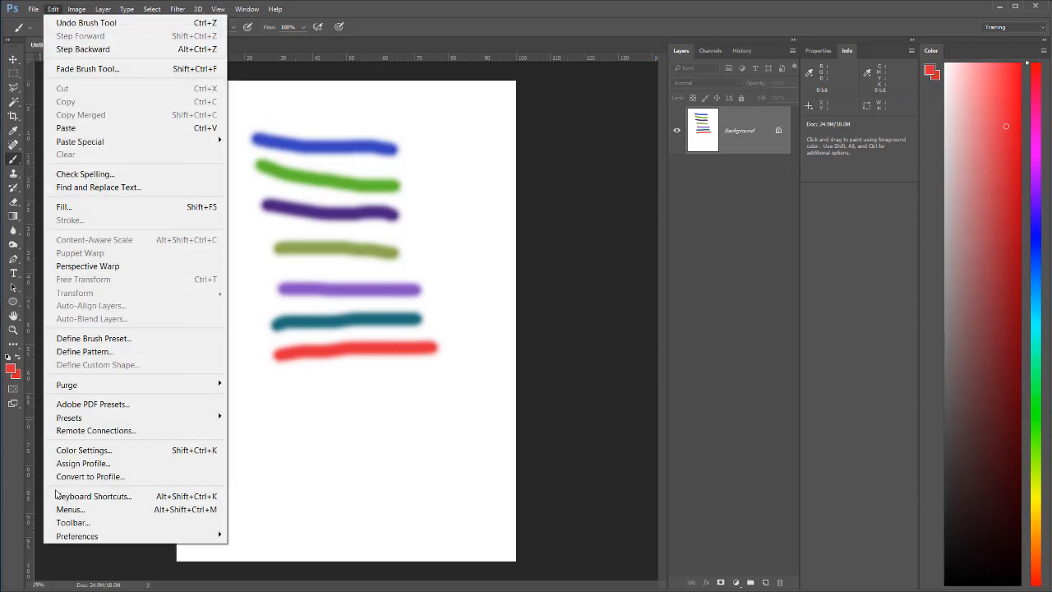
left_click(115, 497)
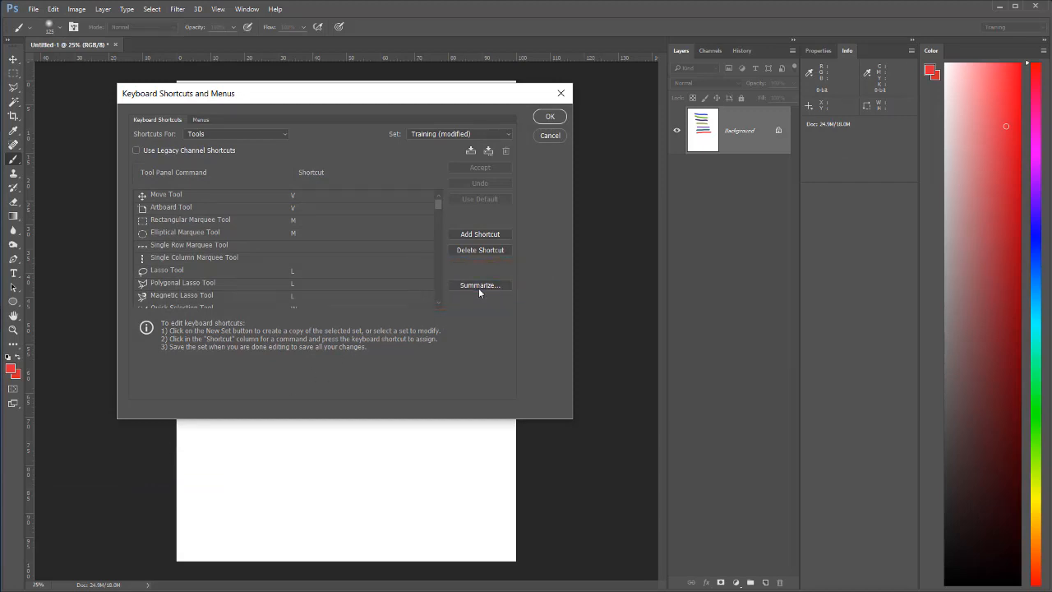
left_click(479, 286)
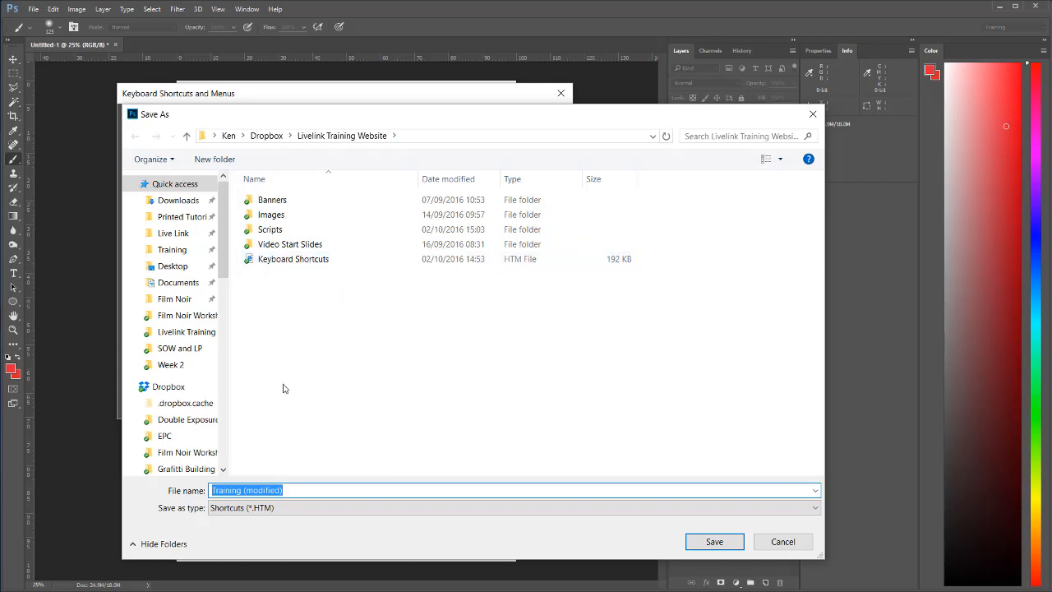
type("Keyb")
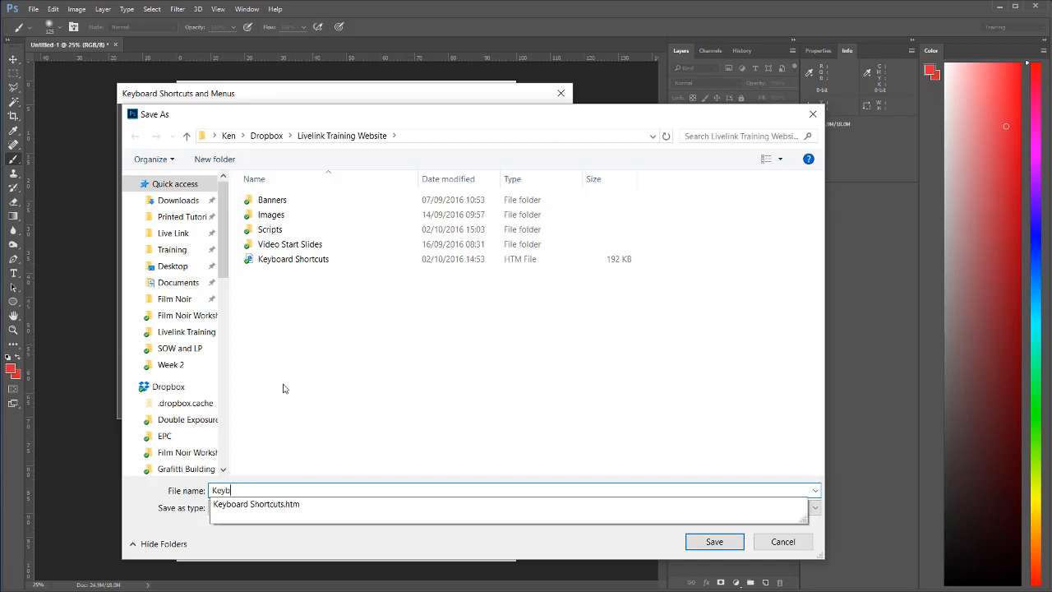
type("oar")
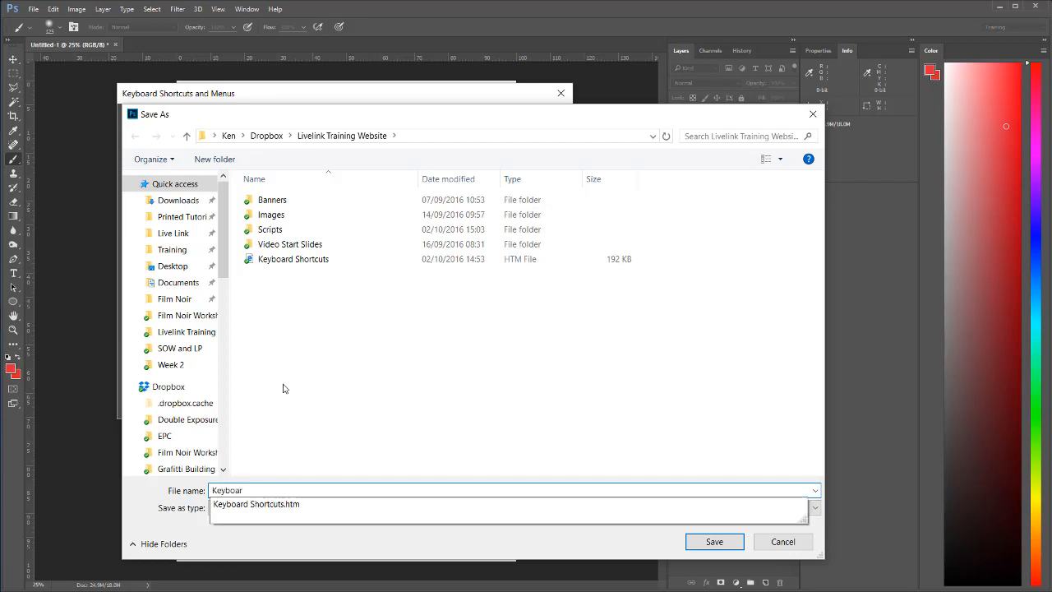
type("d Shortcuts 2")
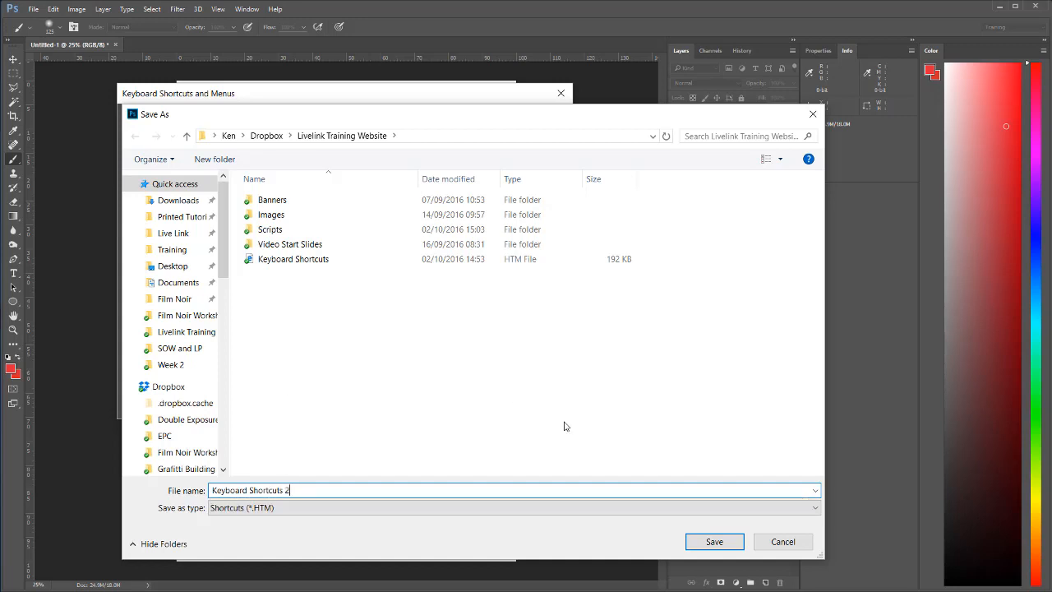
left_click(714, 542)
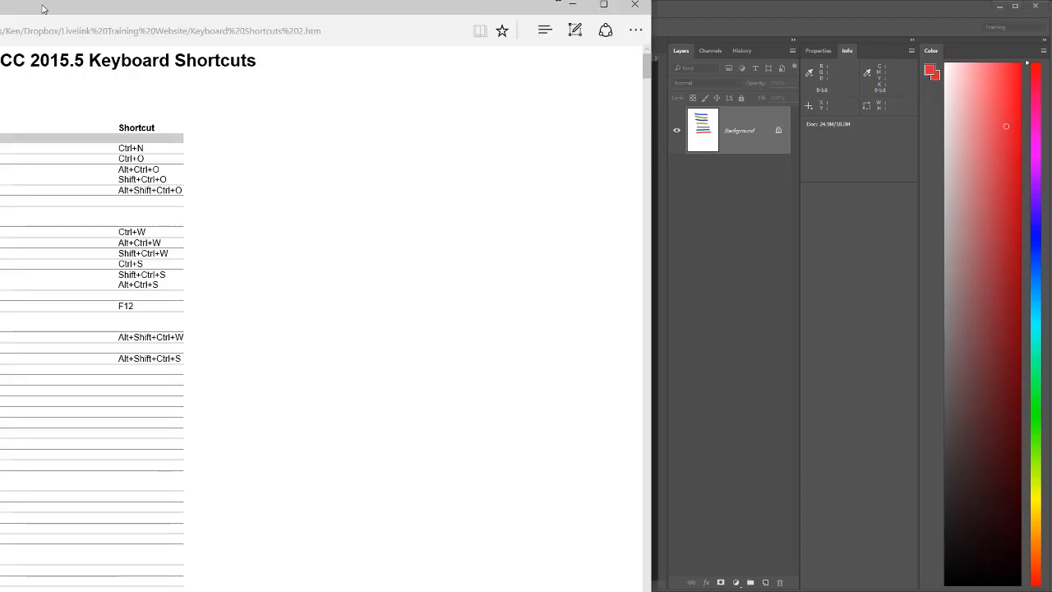
Bring the exported shortcuts summary fully into view in the browser and look through its application and panel menu shortcuts.
left_click_drag(51, 23, 219, 14)
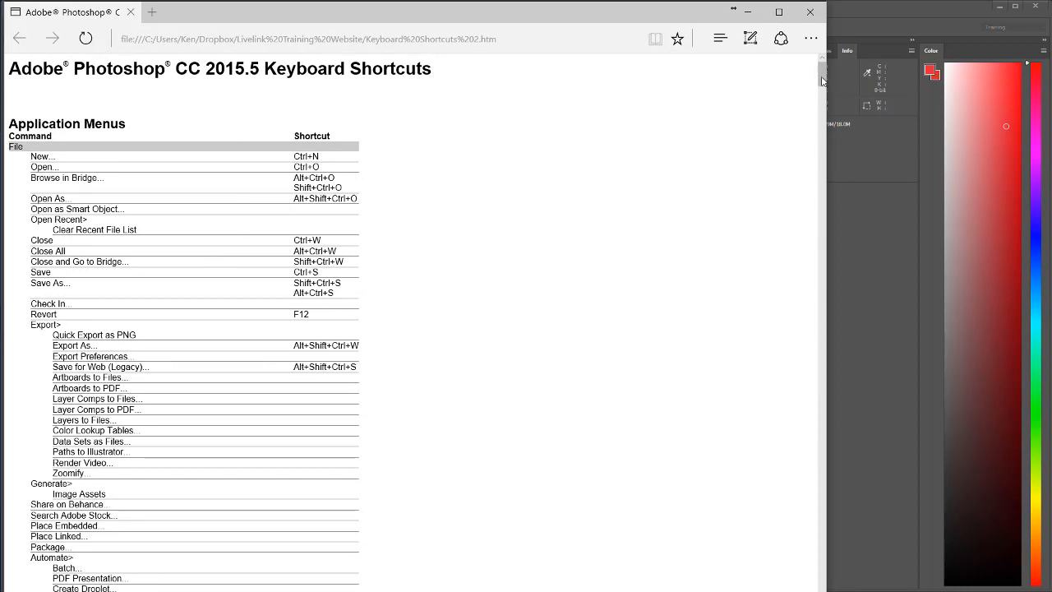
left_click_drag(822, 79, 819, 424)
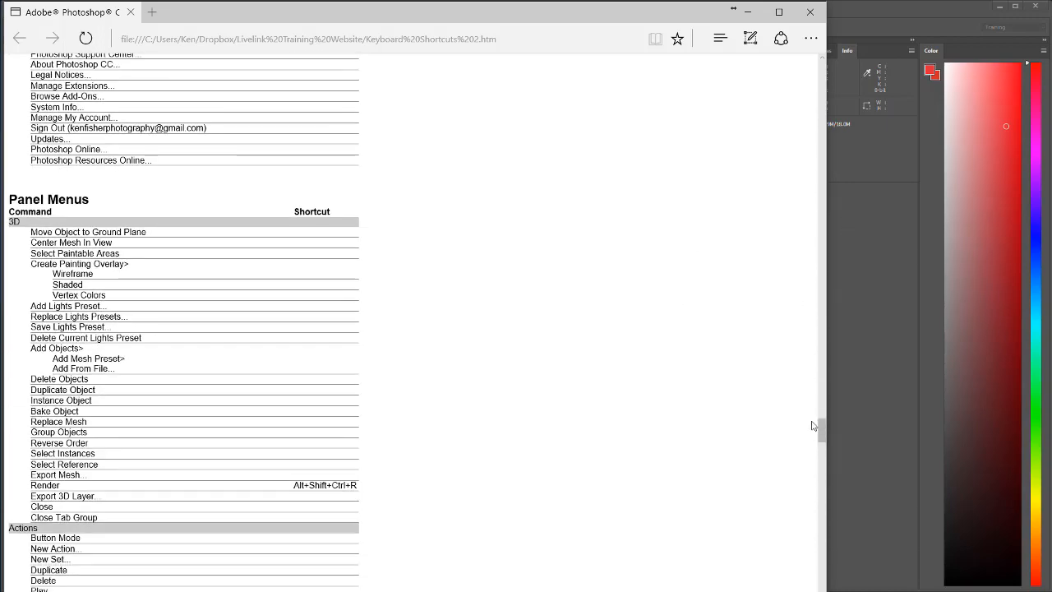
left_click_drag(820, 425, 819, 520)
scroll(794, 521, "down", 3)
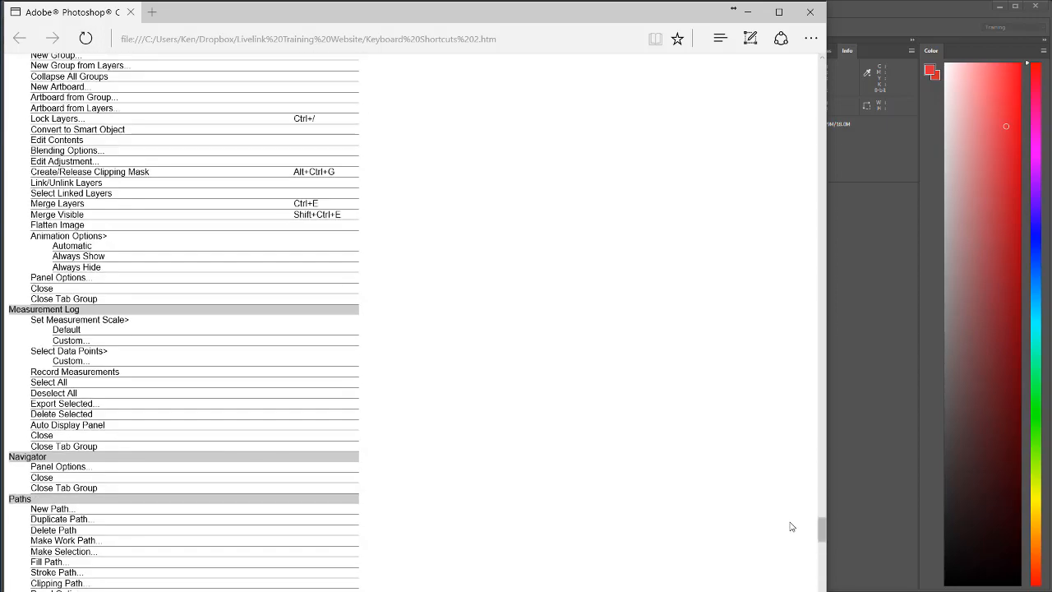